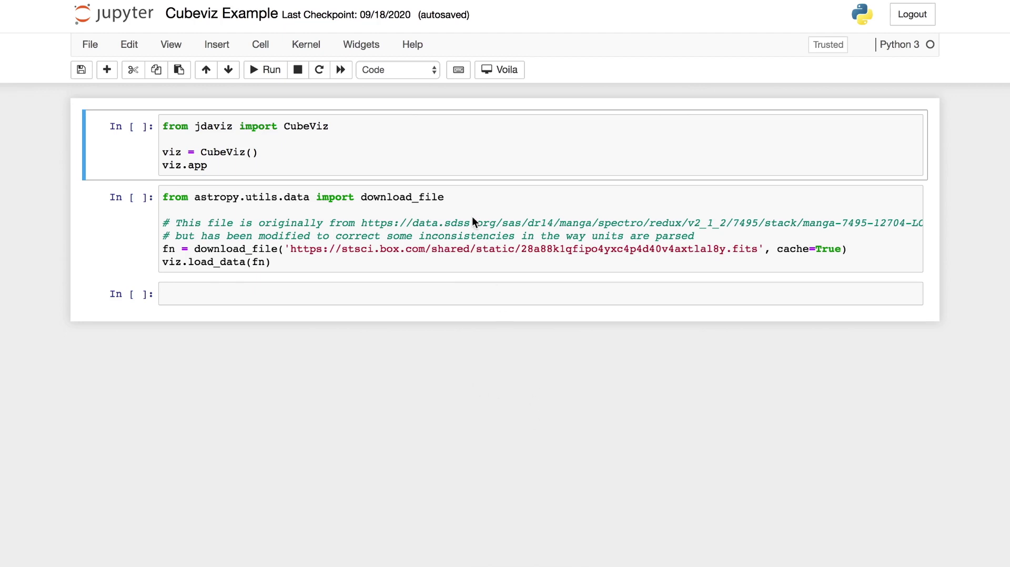
# Select the first code cell, which holds the CubeViz setup, to run it
pyautogui.click(443, 160)
# Run the CubeViz cells, then widen the left and right image viewers and narrow the middle one
pyautogui.hotkey('shift', 'Return')
pyautogui.hotkey('shift', 'Return')
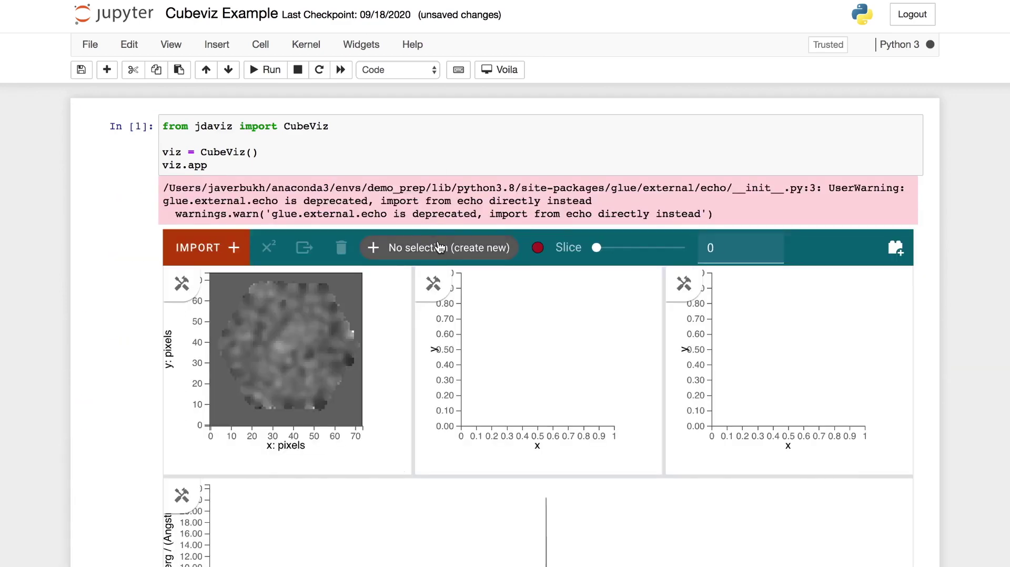
pyautogui.scroll(-2, 641, 257)
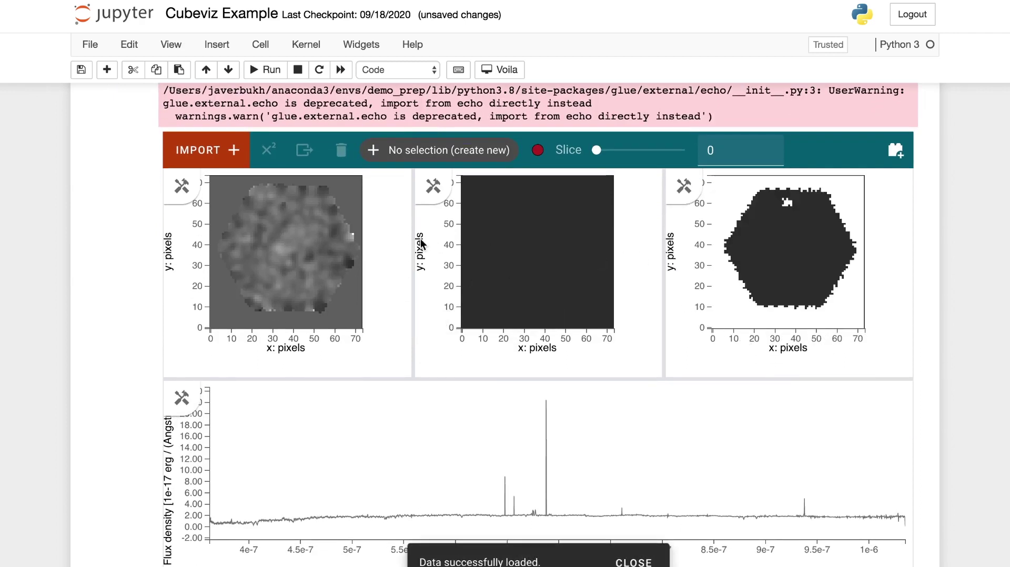
pyautogui.moveTo(412, 239); pyautogui.dragTo(477, 240)
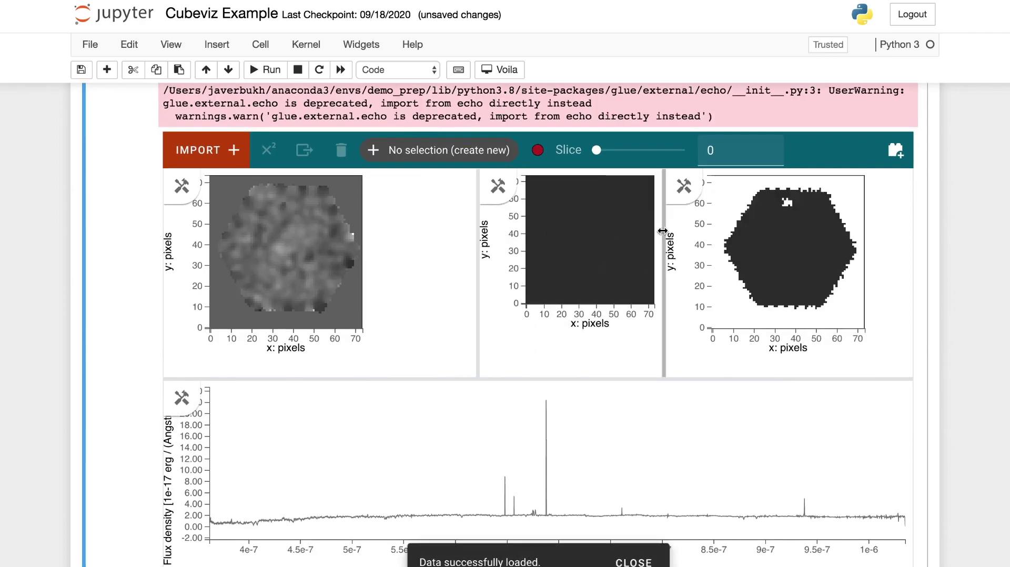
pyautogui.moveTo(663, 230); pyautogui.dragTo(610, 229)
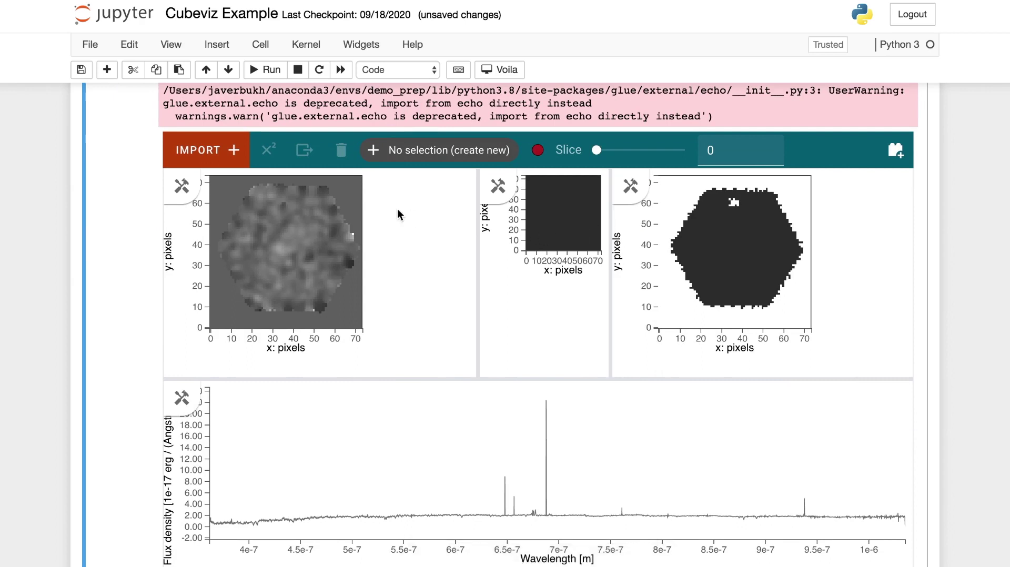
pyautogui.moveTo(398, 214); pyautogui.dragTo(542, 226)
pyautogui.moveTo(692, 230); pyautogui.dragTo(716, 238)
pyautogui.moveTo(714, 237); pyautogui.dragTo(569, 225)
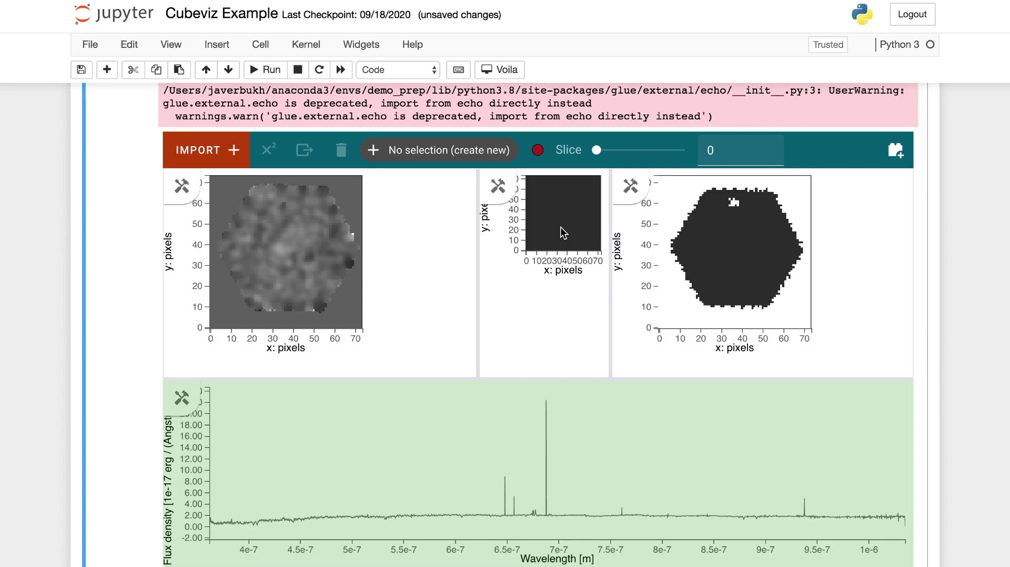
pyautogui.moveTo(460, 427); pyautogui.dragTo(460, 427)
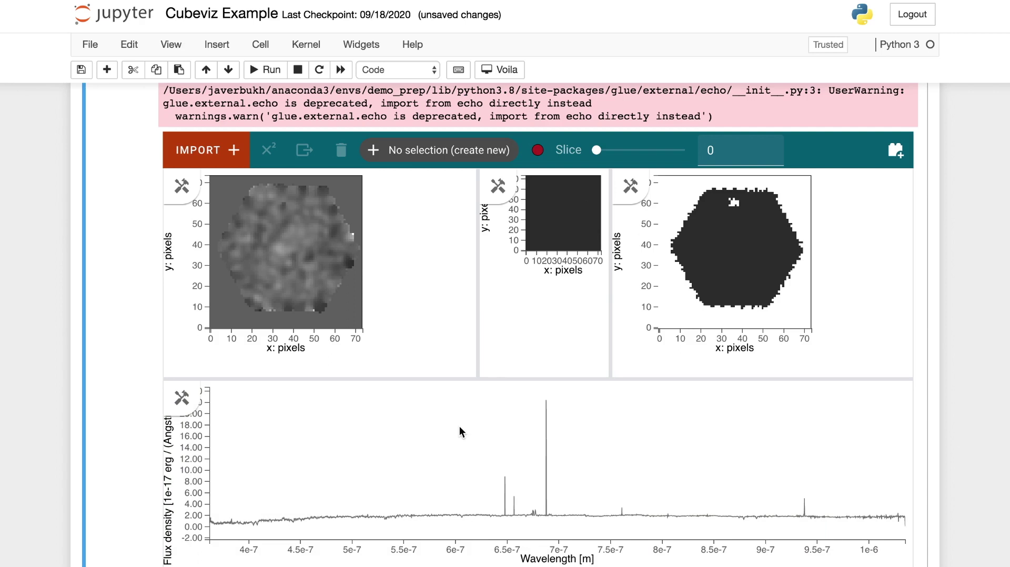
# Move the cube to slice 1834 so the galaxy shows, and open the plugin tray
pyautogui.scroll(-2, 459, 432)
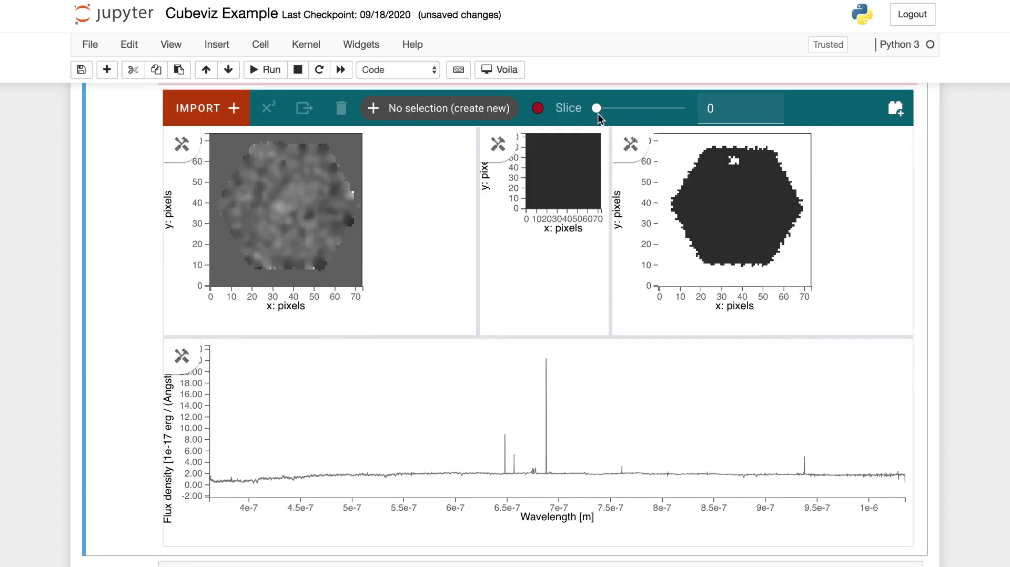
pyautogui.moveTo(596, 108); pyautogui.dragTo(633, 109)
pyautogui.click(894, 108)
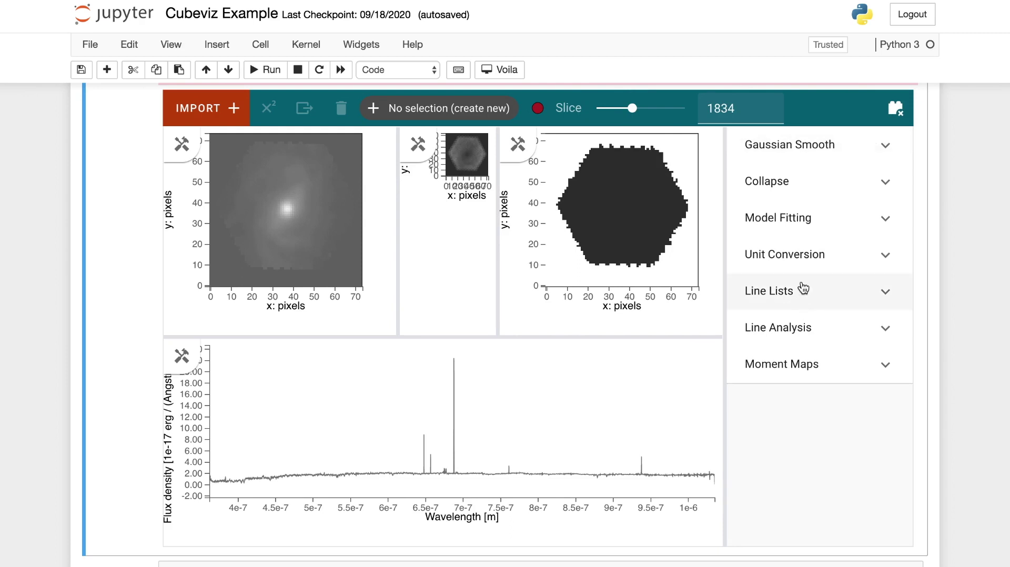
# Apply a spatial Gaussian Smooth with standard deviation 2 to the FLUX cube
pyautogui.click(814, 147)
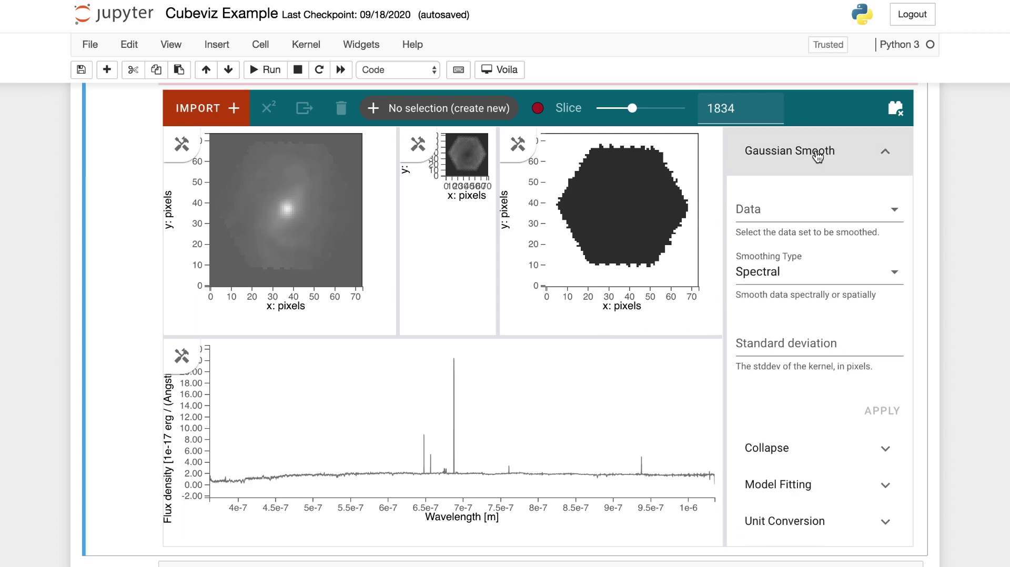
pyautogui.click(822, 210)
pyautogui.click(820, 246)
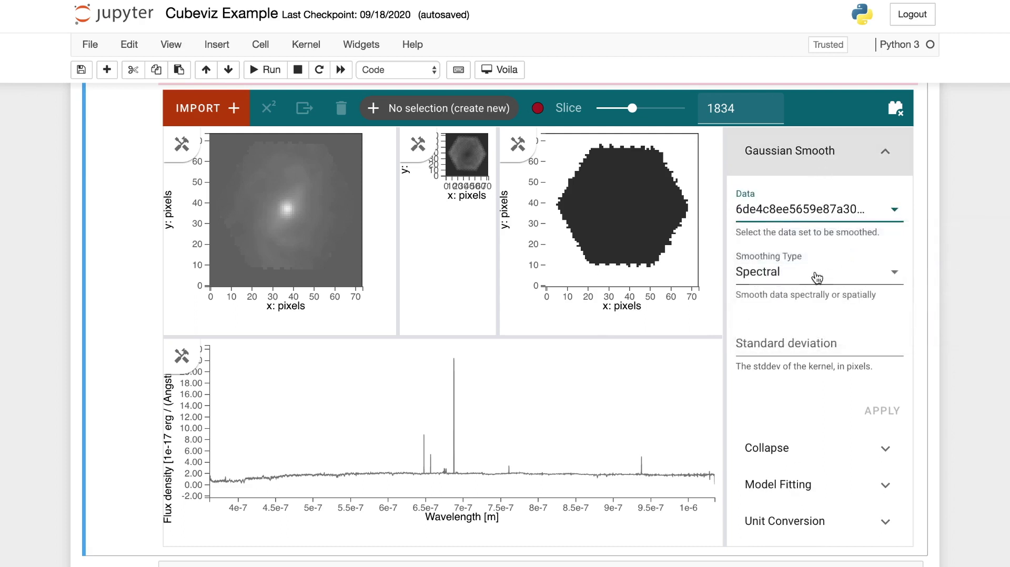
pyautogui.click(817, 278)
pyautogui.click(799, 345)
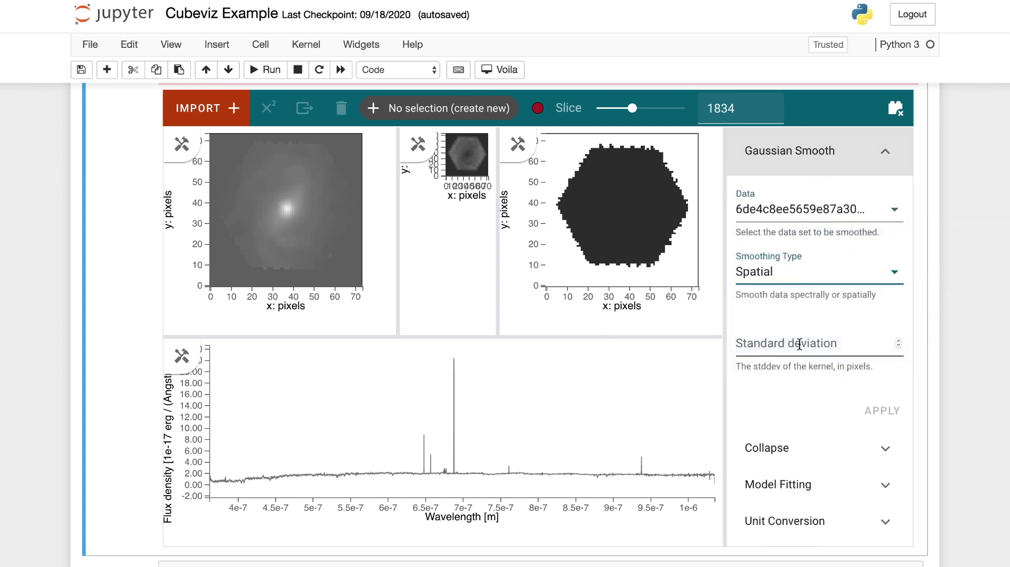
pyautogui.click(795, 341)
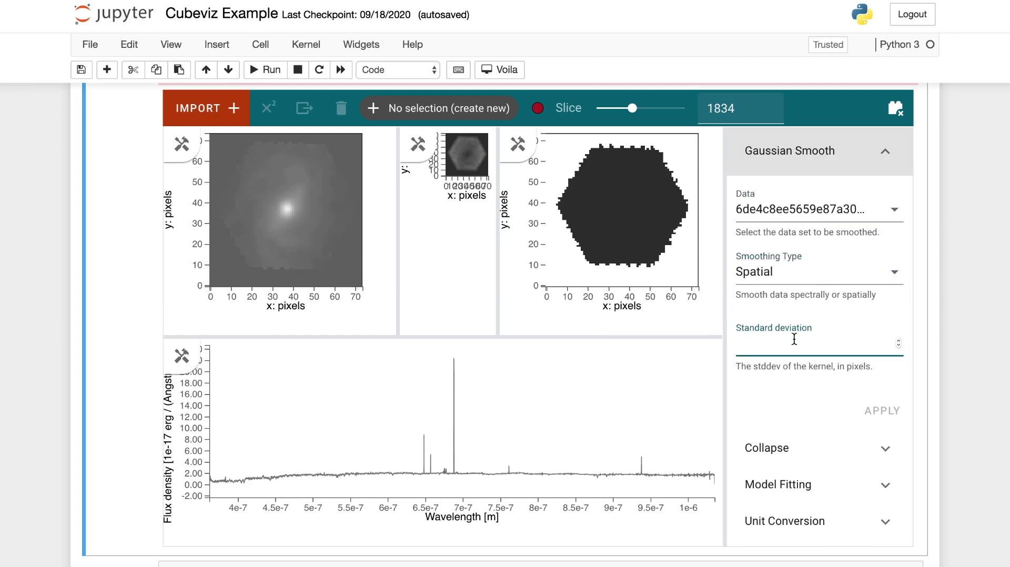
pyautogui.write('2')
pyautogui.click(892, 412)
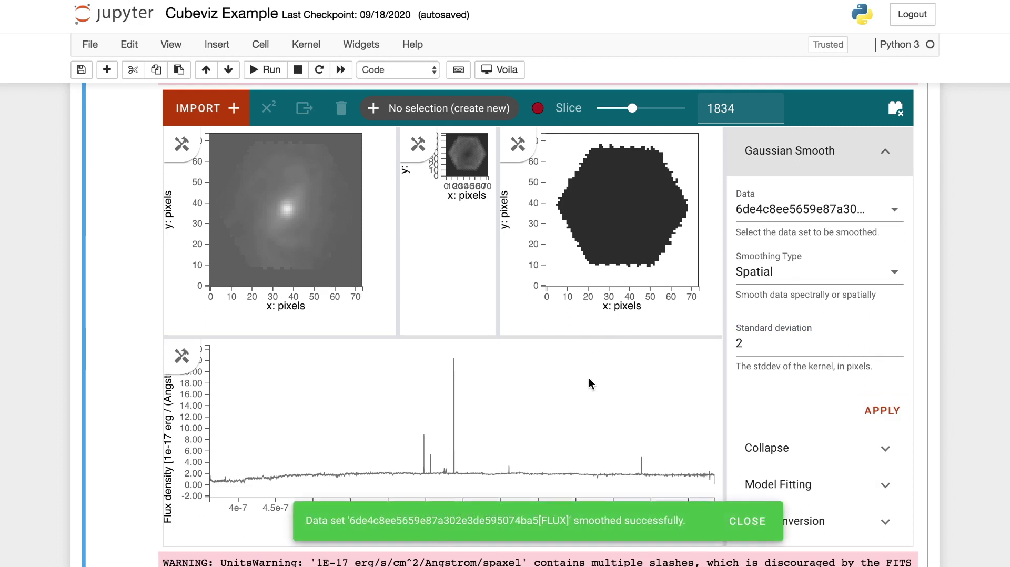
# Replace MASK with the smoothed cube in the right viewer and return to slice 1834
pyautogui.moveTo(518, 145)
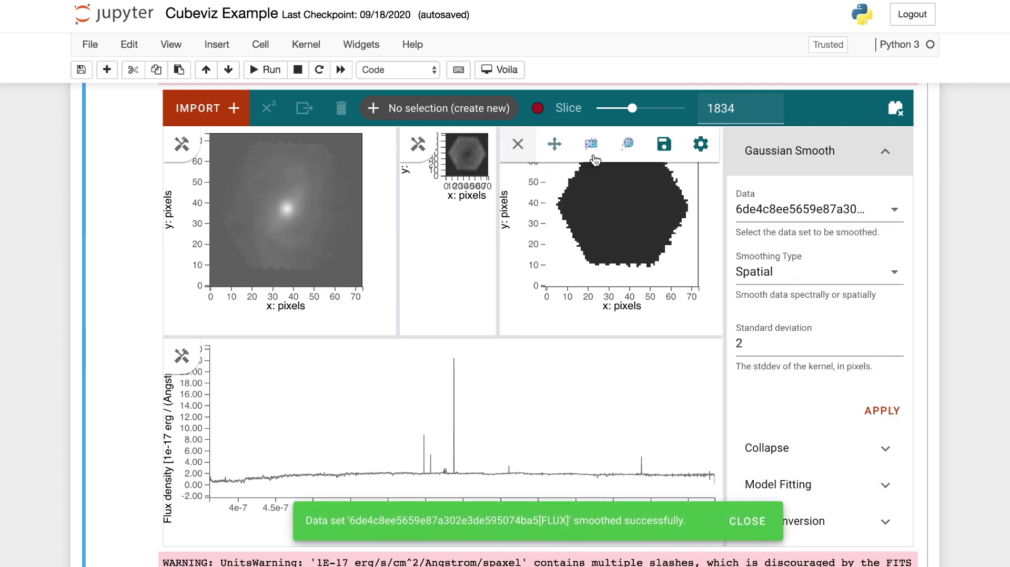
pyautogui.click(700, 144)
pyautogui.click(720, 266)
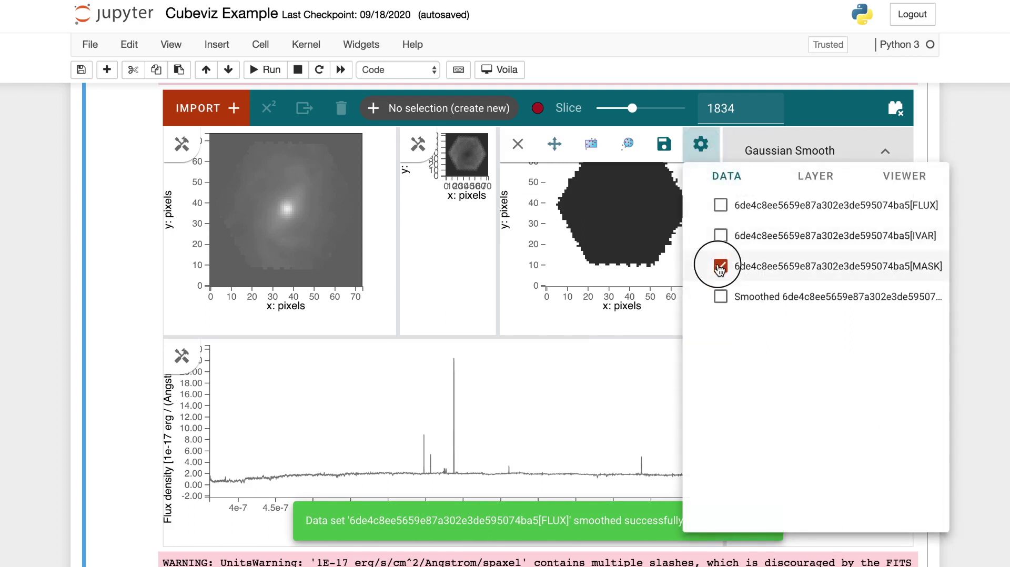
pyautogui.click(720, 300)
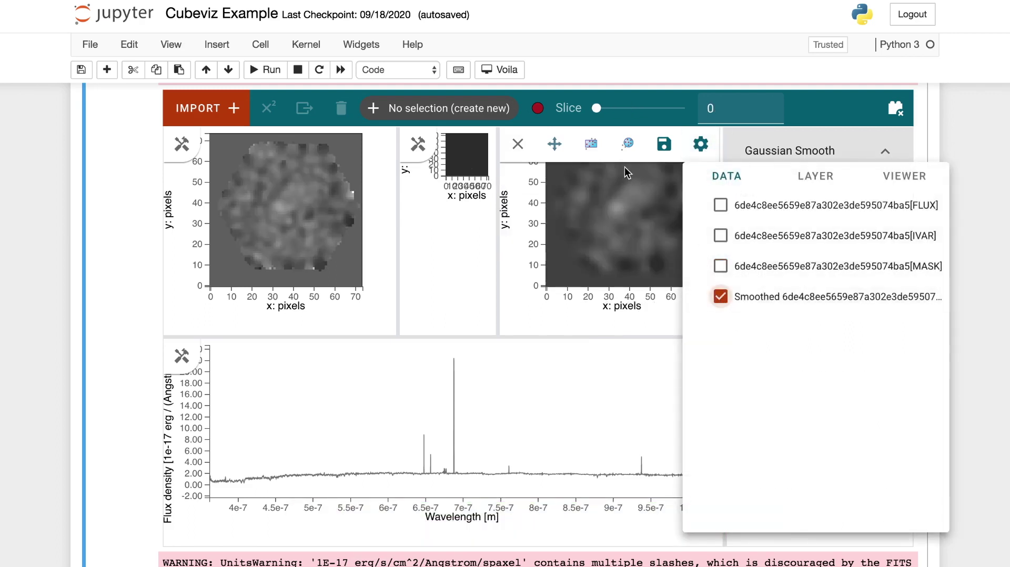
pyautogui.moveTo(598, 112); pyautogui.dragTo(635, 109)
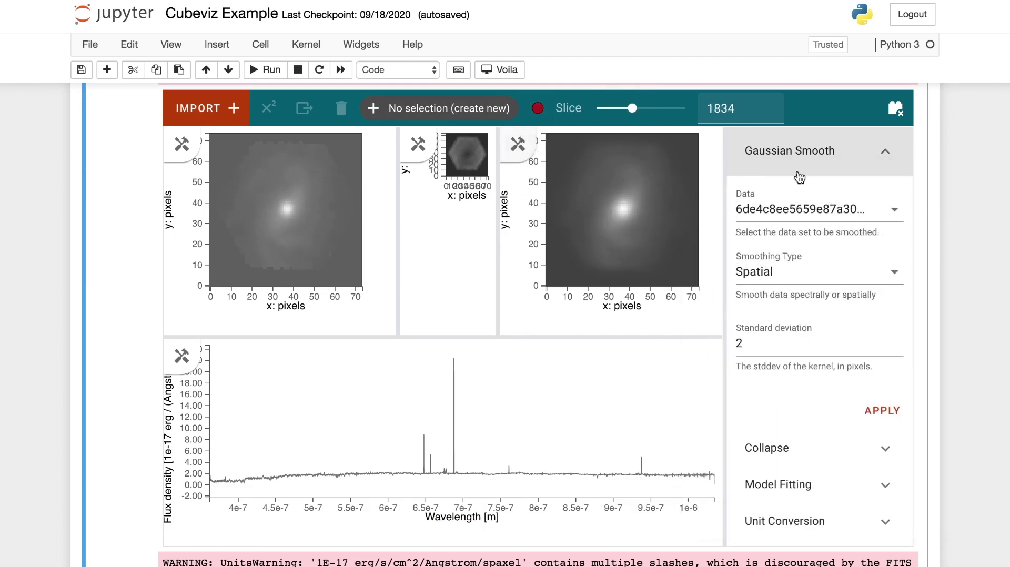
# Collapse the FLUX cube along axis 0 using the Sum method
pyautogui.click(868, 163)
pyautogui.click(857, 184)
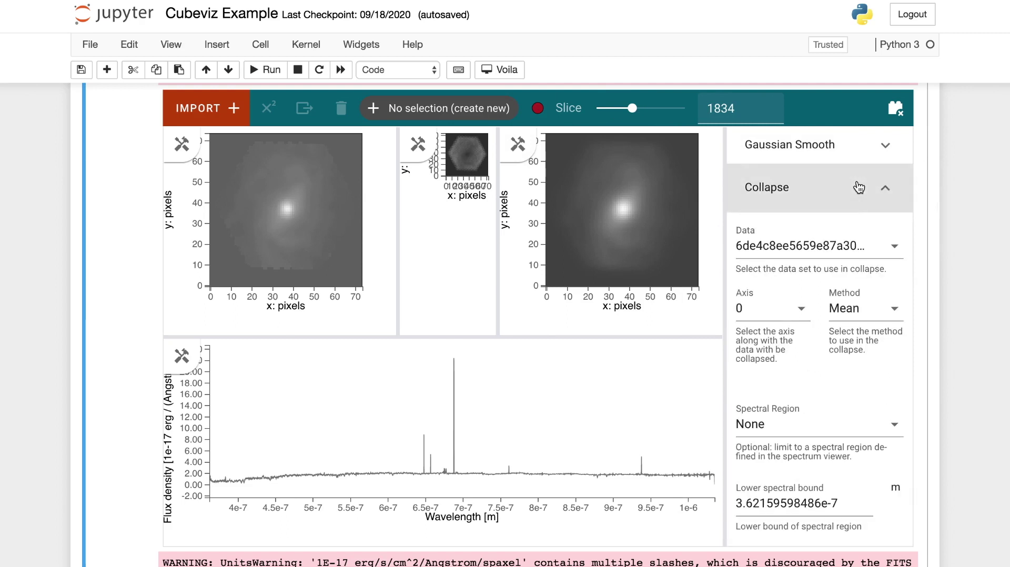
pyautogui.scroll(-2, 834, 258)
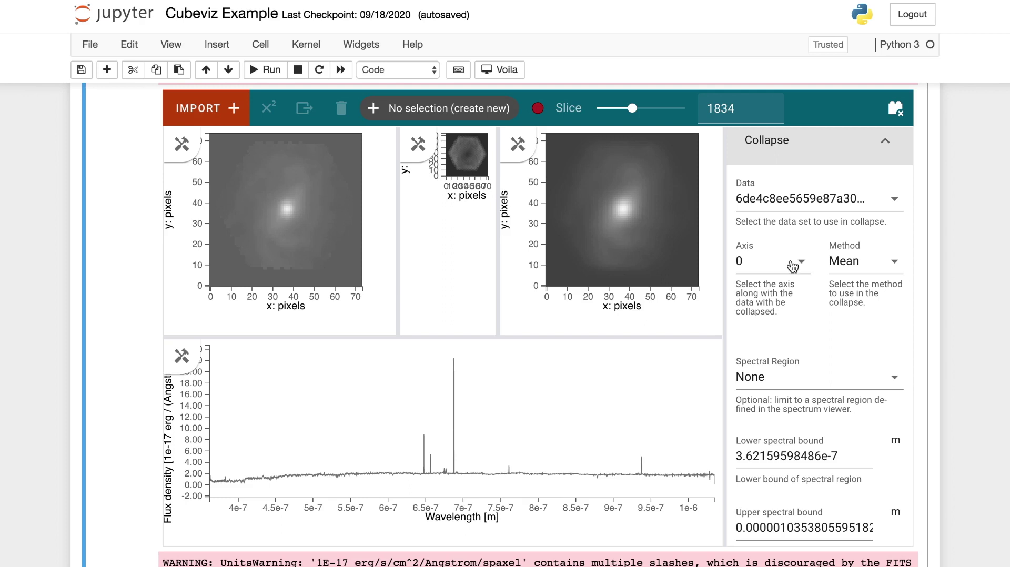
pyautogui.click(858, 267)
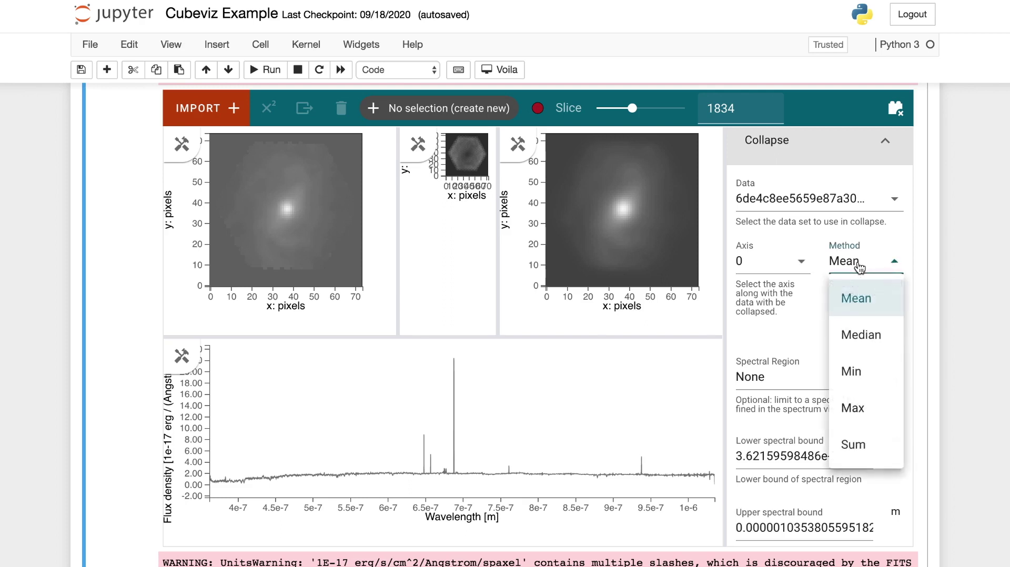
pyautogui.click(857, 443)
pyautogui.scroll(-2, 847, 355)
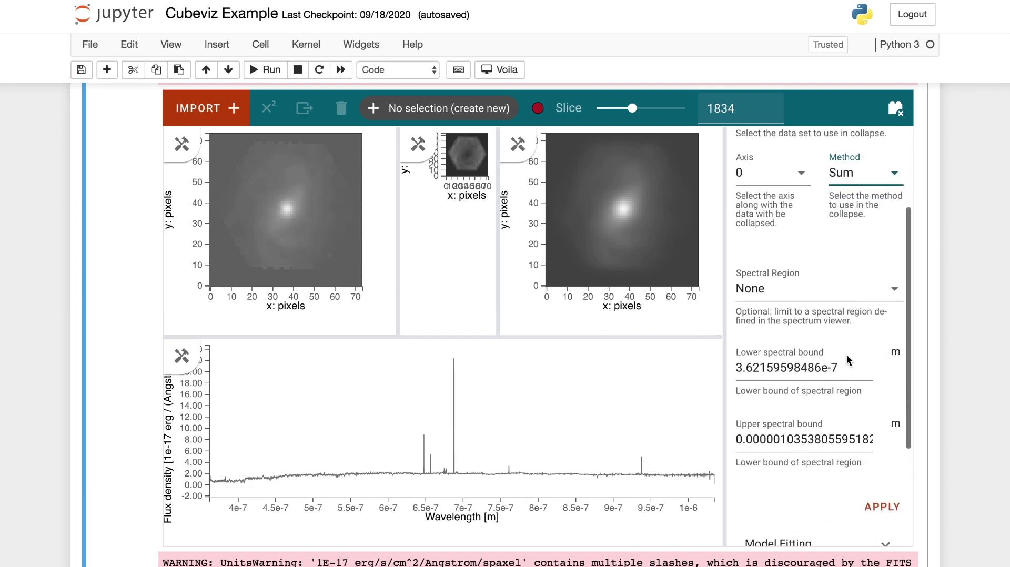
pyautogui.scroll(-1, 871, 462)
pyautogui.click(883, 455)
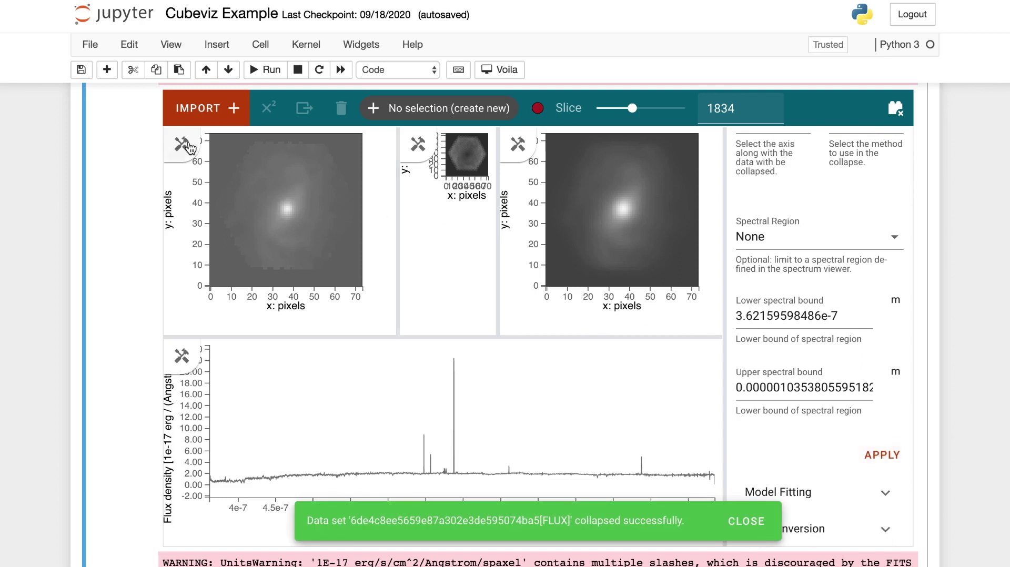
# Add the Collapsed 1 image to the left viewer and show its layer settings
pyautogui.moveTo(183, 148)
pyautogui.click(358, 150)
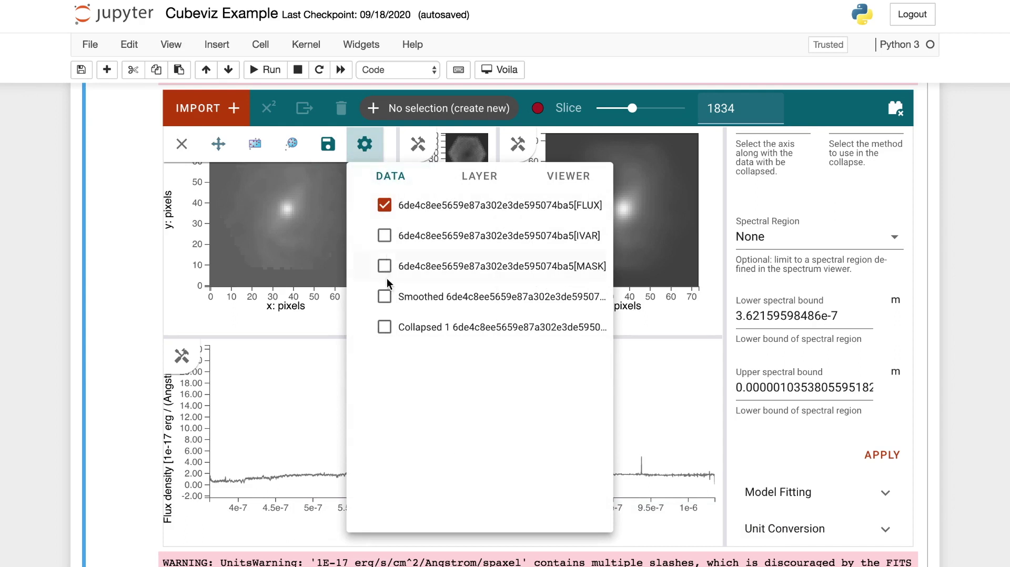
pyautogui.click(385, 327)
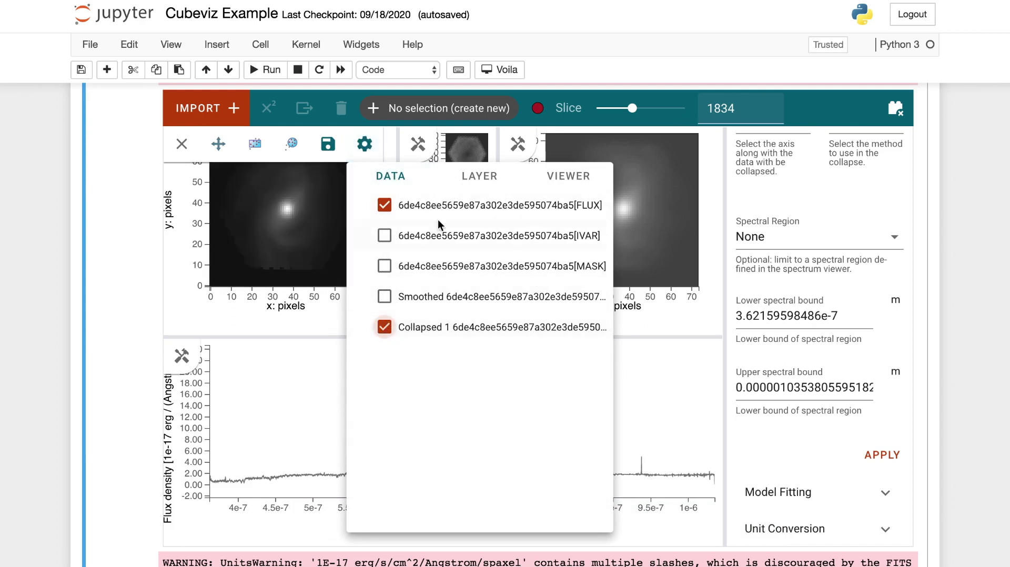
pyautogui.click(481, 177)
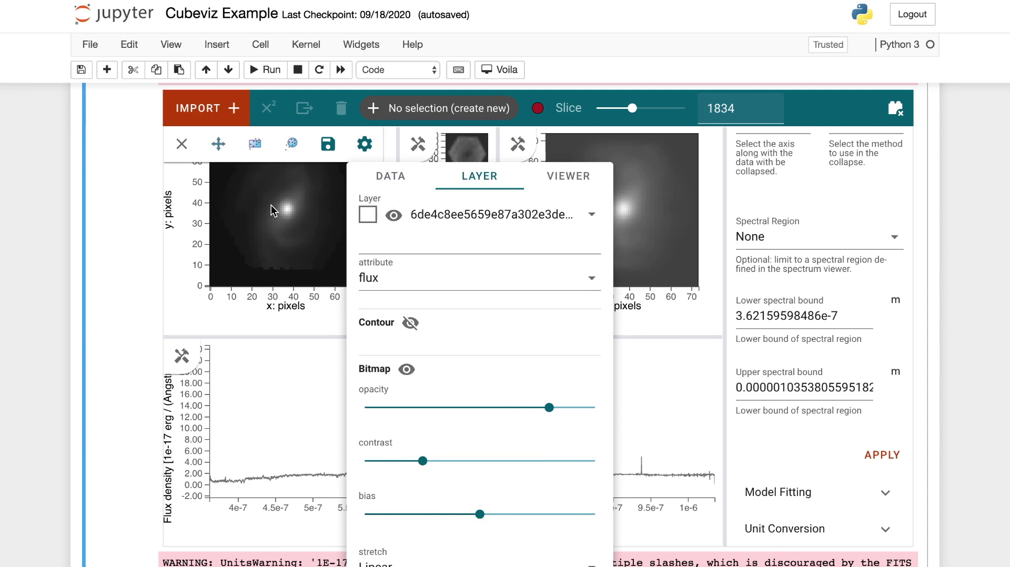
# Show the Collapsed 1 layer as contours only, hiding its bitmap image
pyautogui.click(537, 213)
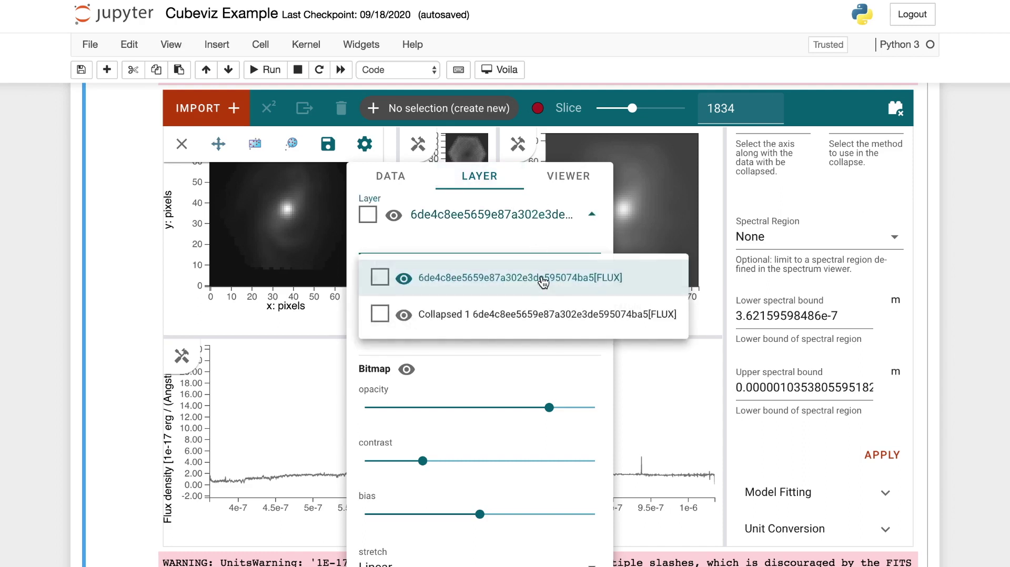
pyautogui.click(533, 319)
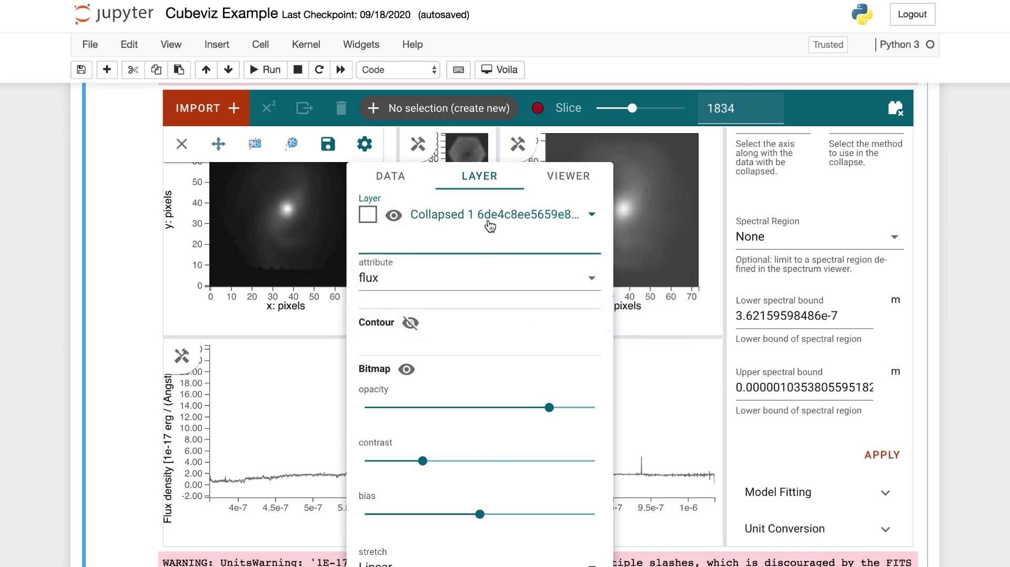
pyautogui.click(409, 323)
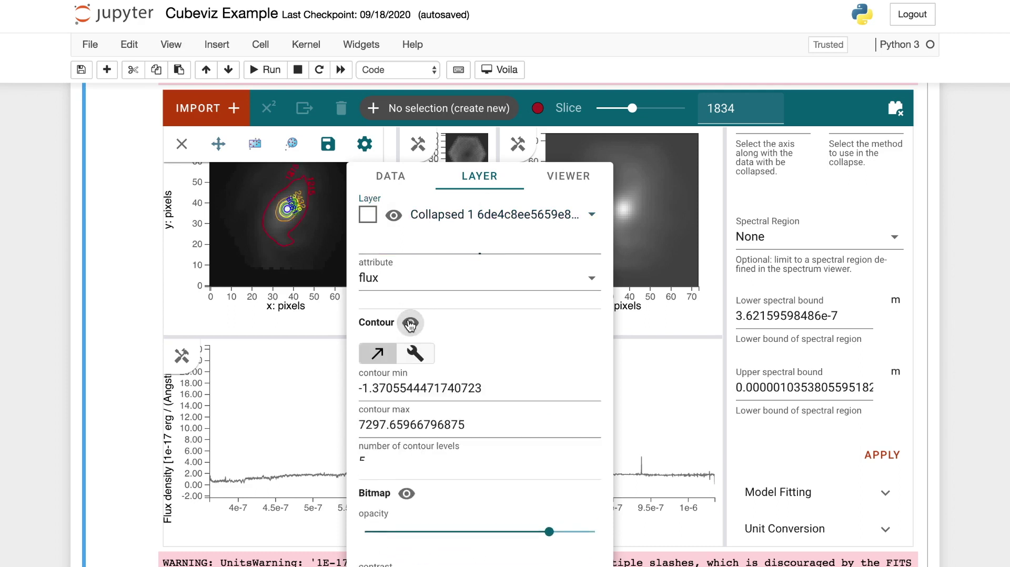
pyautogui.scroll(-1, 525, 337)
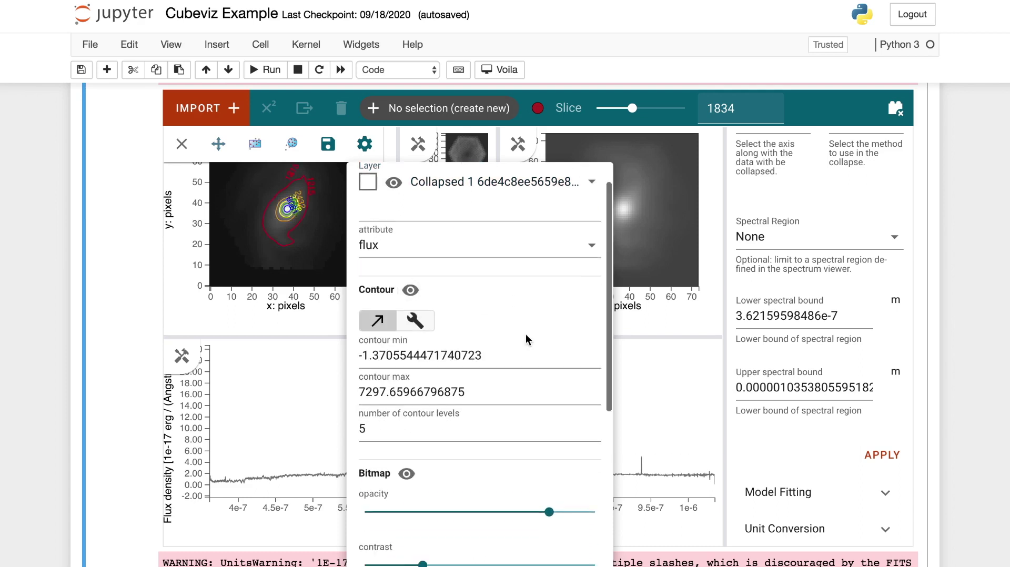
pyautogui.click(406, 474)
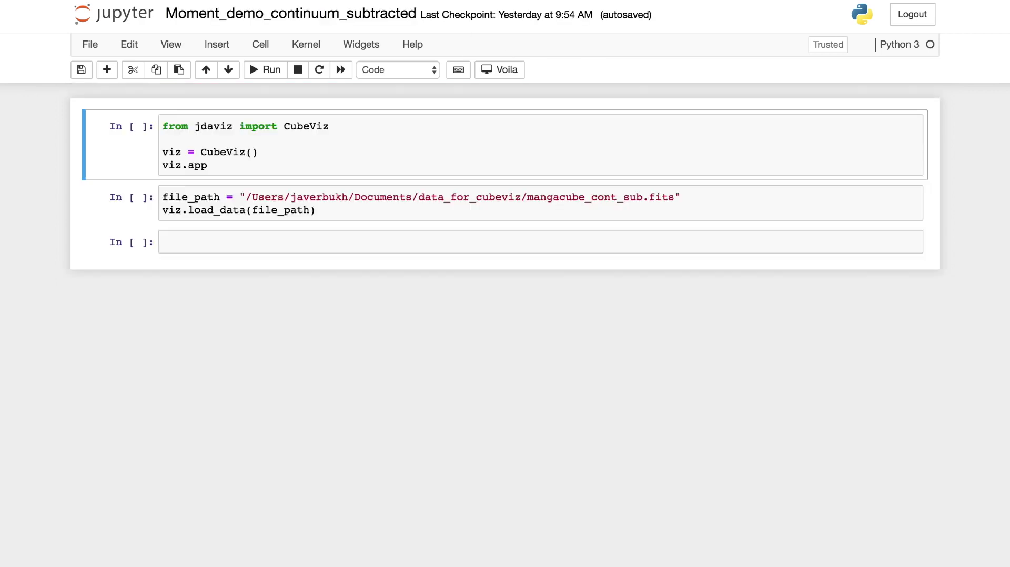
# Run the cells loading mangacube_cont_sub.fits into CubeViz and open the plugin tray
pyautogui.click(389, 166)
pyautogui.hotkey('shift', 'Return')
pyautogui.hotkey('shift', 'Return')
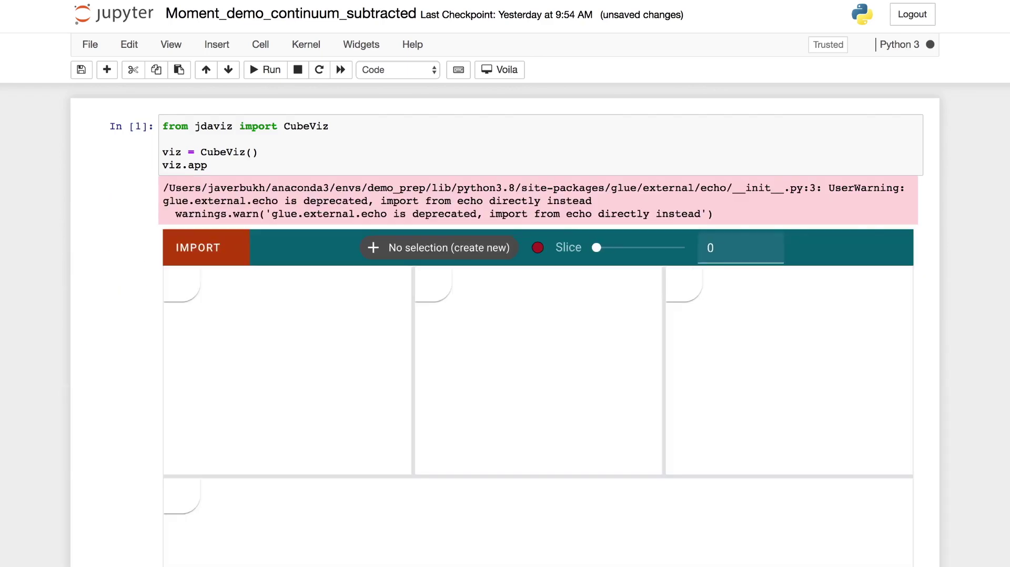
pyautogui.scroll(-2, 572, 301)
pyautogui.scroll(-4, 573, 294)
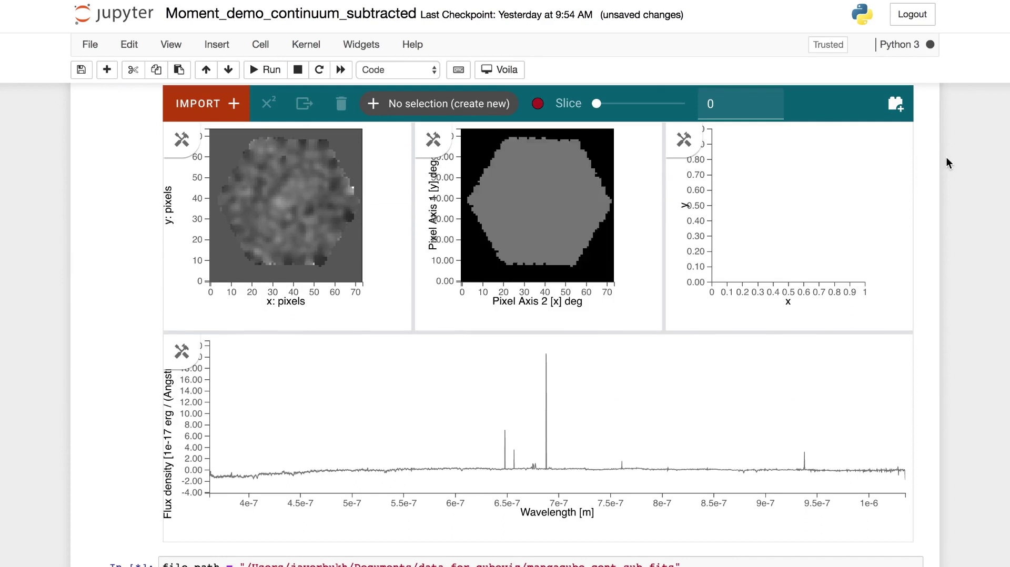
pyautogui.click(897, 105)
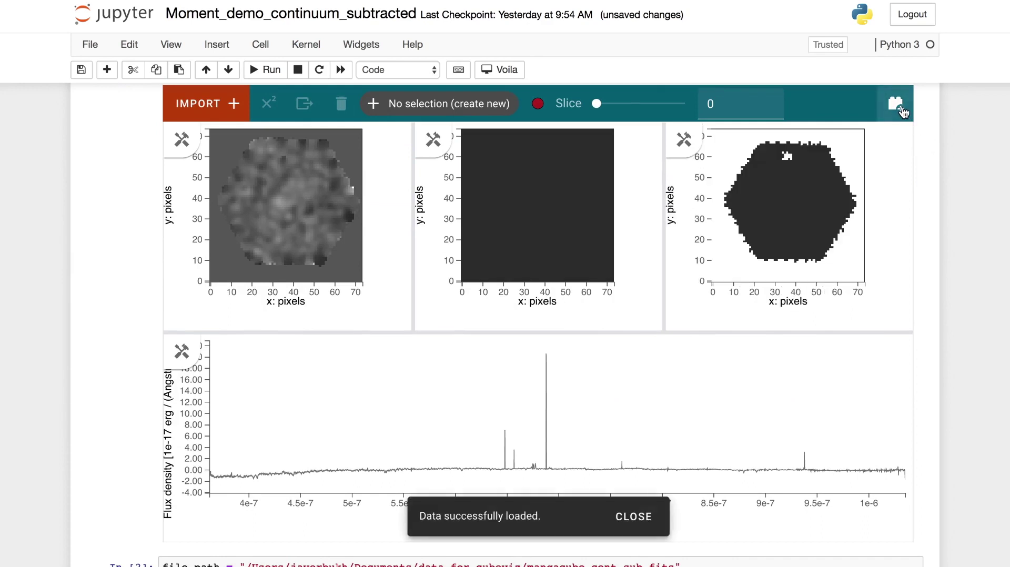
# Expand Moment Maps, zoom the spectrum, and select a narrow band near 6.75e-7 m as Subset 1
pyautogui.click(826, 360)
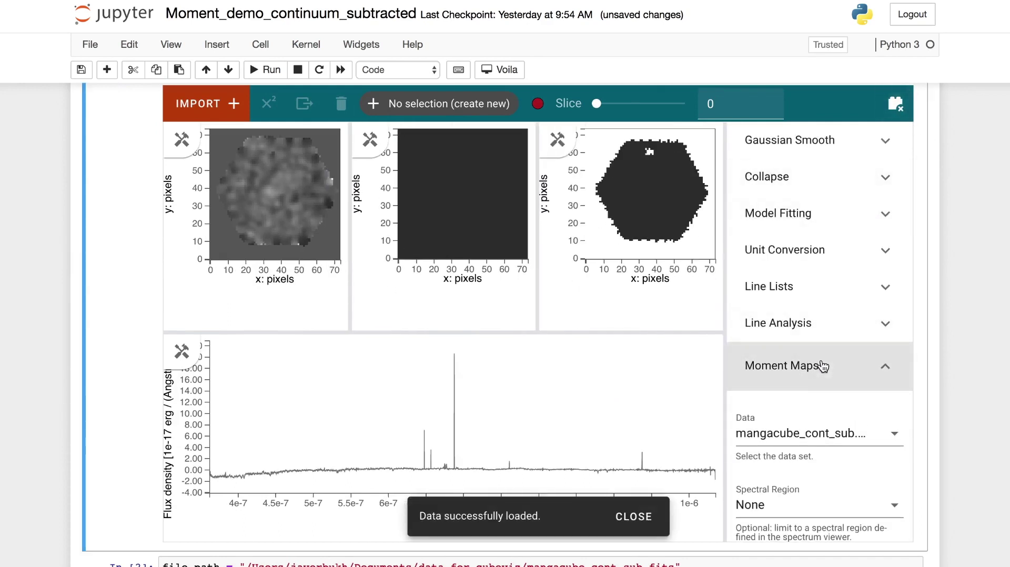
pyautogui.scroll(-3, 825, 363)
pyautogui.scroll(-1, 823, 366)
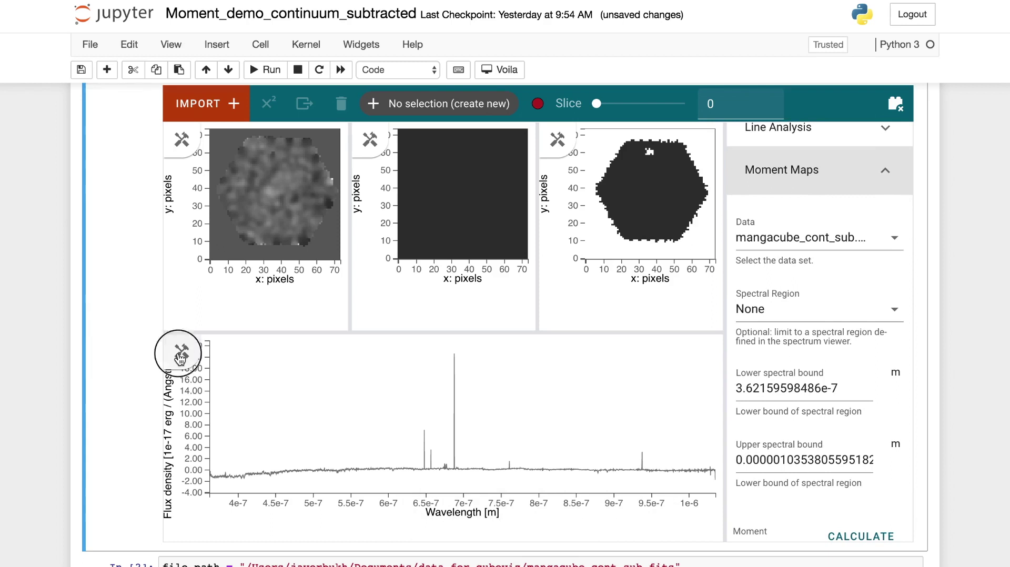
pyautogui.moveTo(181, 351)
pyautogui.click(220, 351)
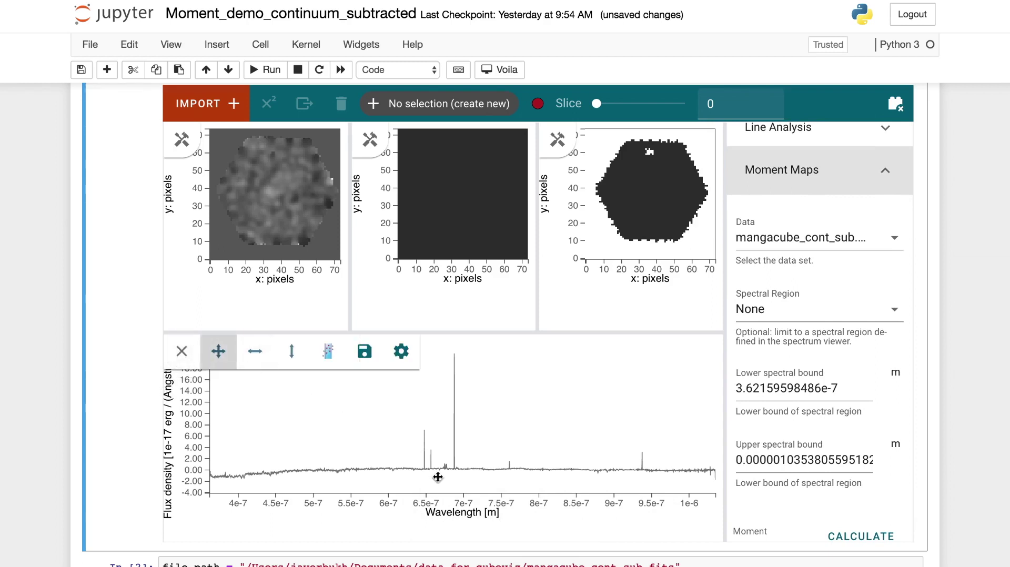
pyautogui.scroll(10, 443, 468)
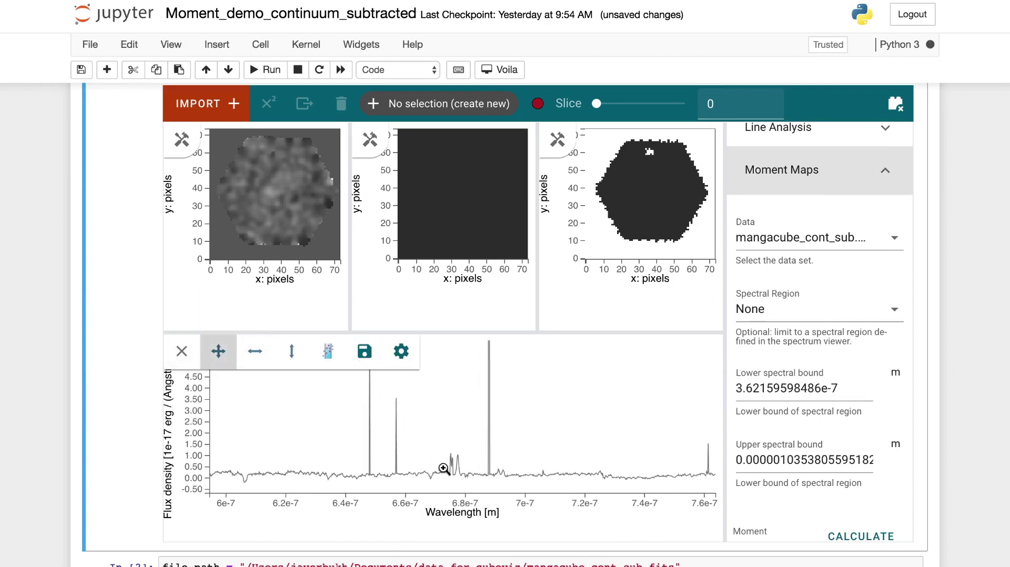
pyautogui.scroll(5, 444, 468)
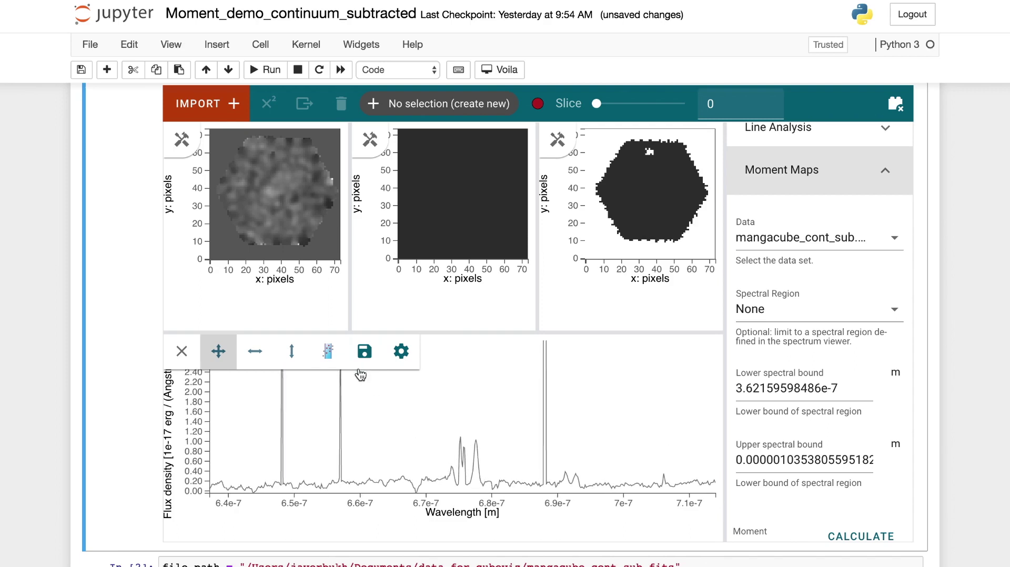
pyautogui.click(329, 352)
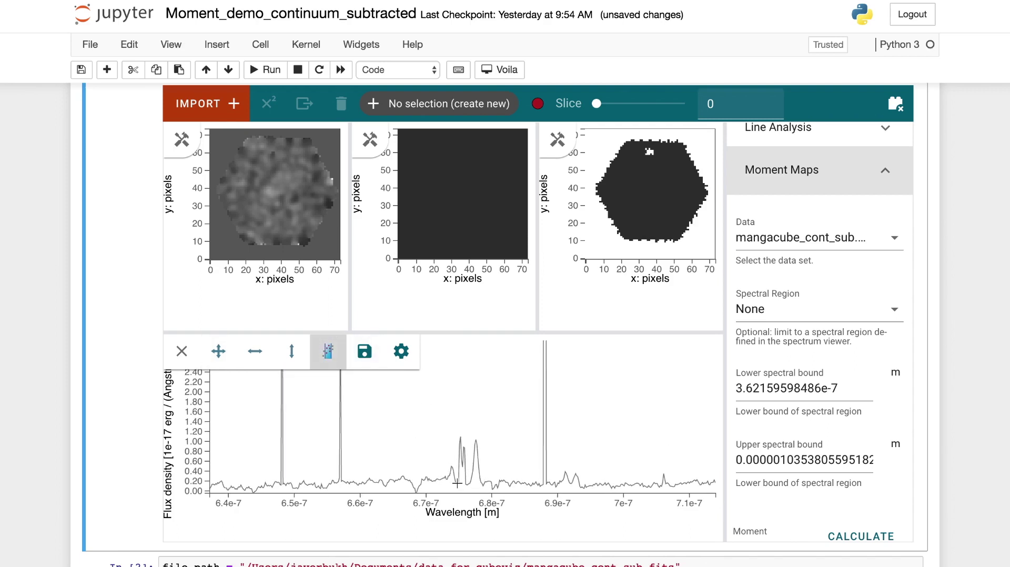
pyautogui.moveTo(457, 482); pyautogui.dragTo(467, 483)
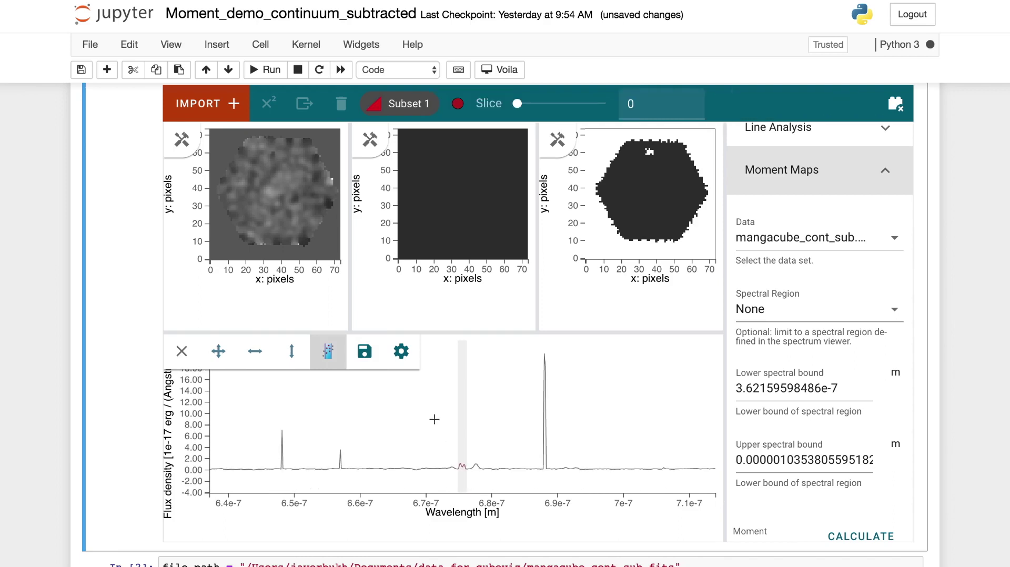
# Set Spectral Region to Subset 1 and Moment to 1, then calculate the moment map
pyautogui.click(819, 316)
pyautogui.click(820, 375)
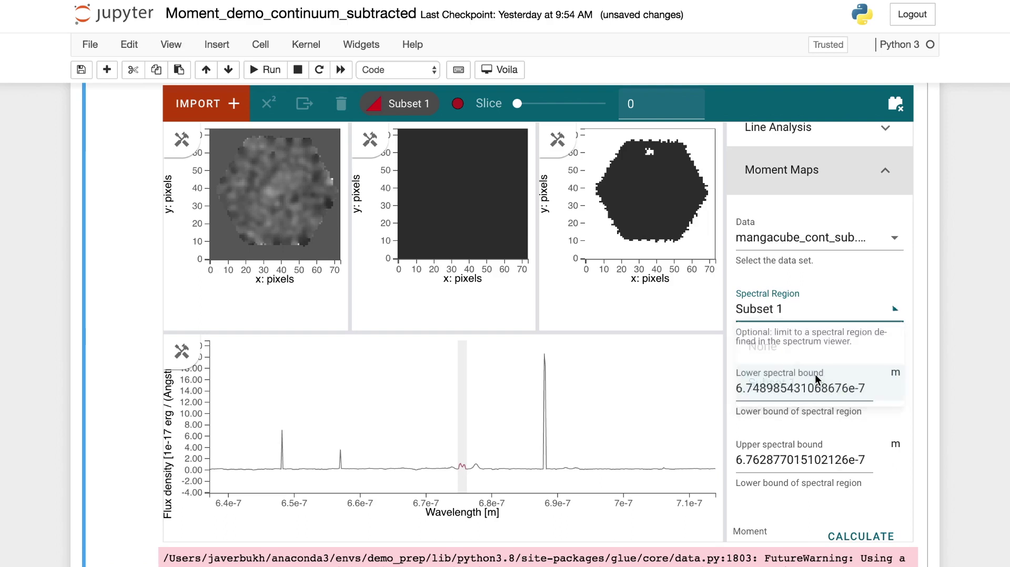
pyautogui.scroll(-1, 841, 289)
pyautogui.scroll(-1, 842, 296)
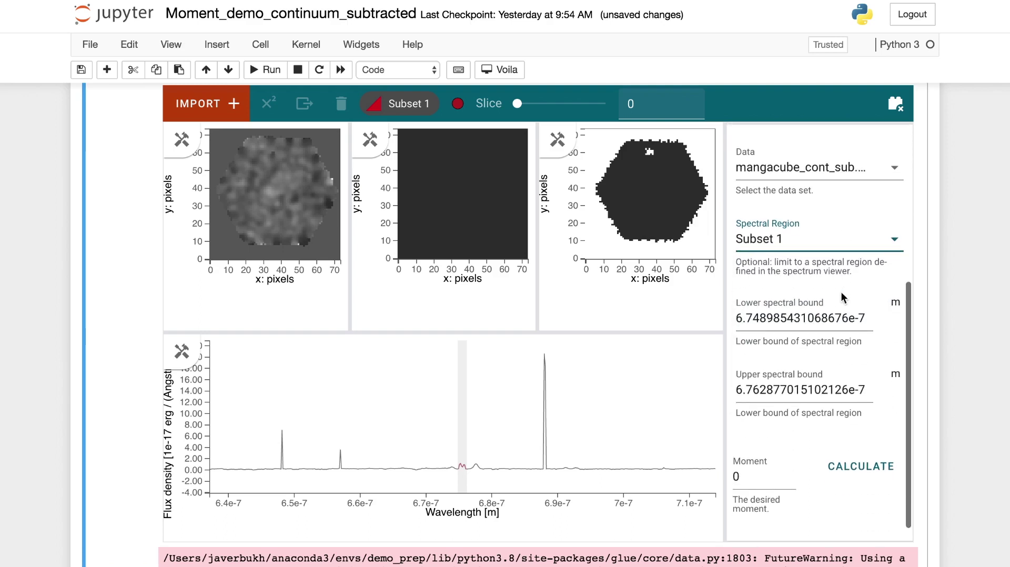
pyautogui.click(759, 474)
pyautogui.doubleClick(759, 474)
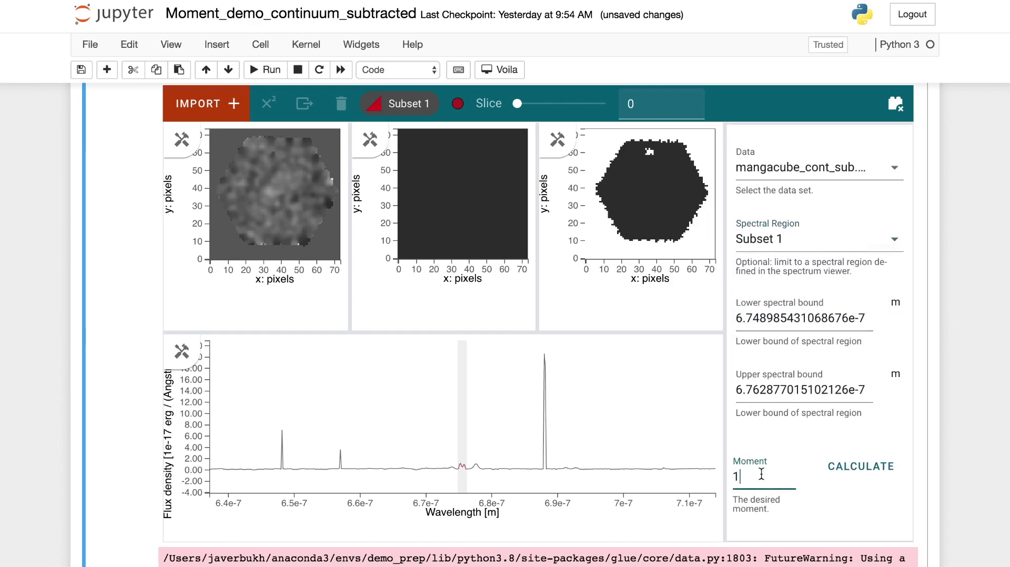
pyautogui.click(872, 479)
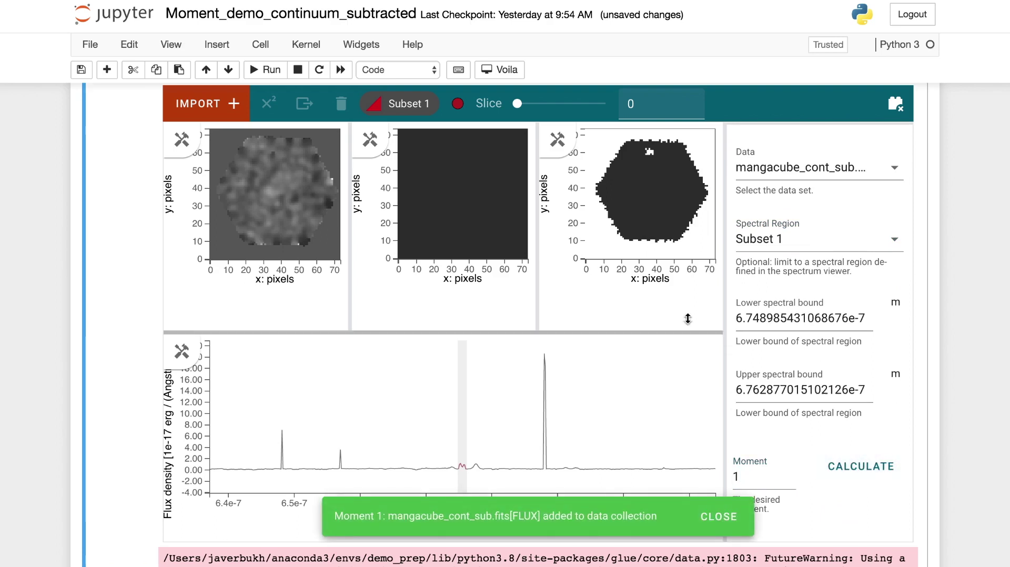
# Widen the right image viewer and replace its MASK layer with the Moment 1 map
pyautogui.moveTo(537, 178); pyautogui.dragTo(465, 179)
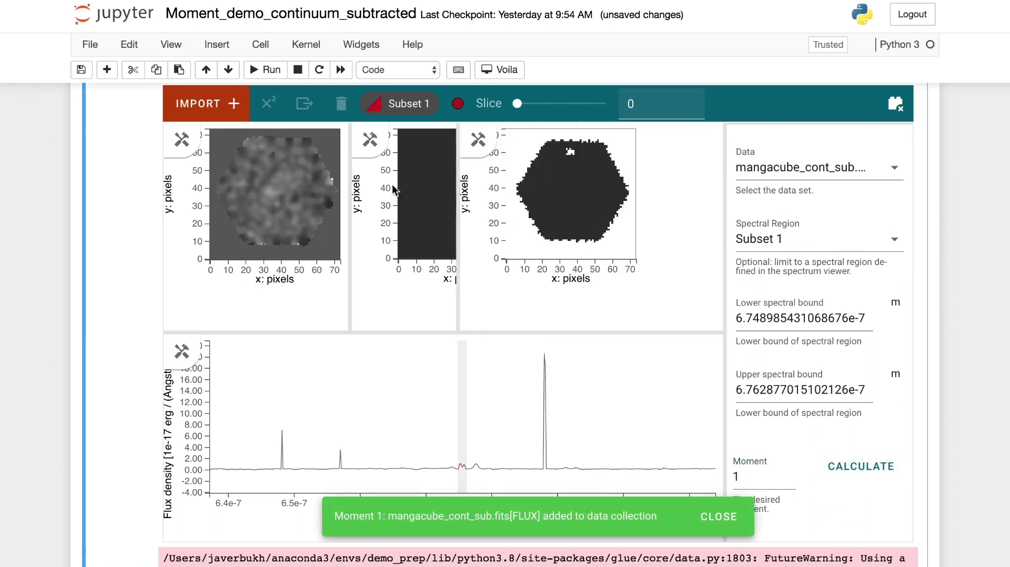
pyautogui.click(471, 141)
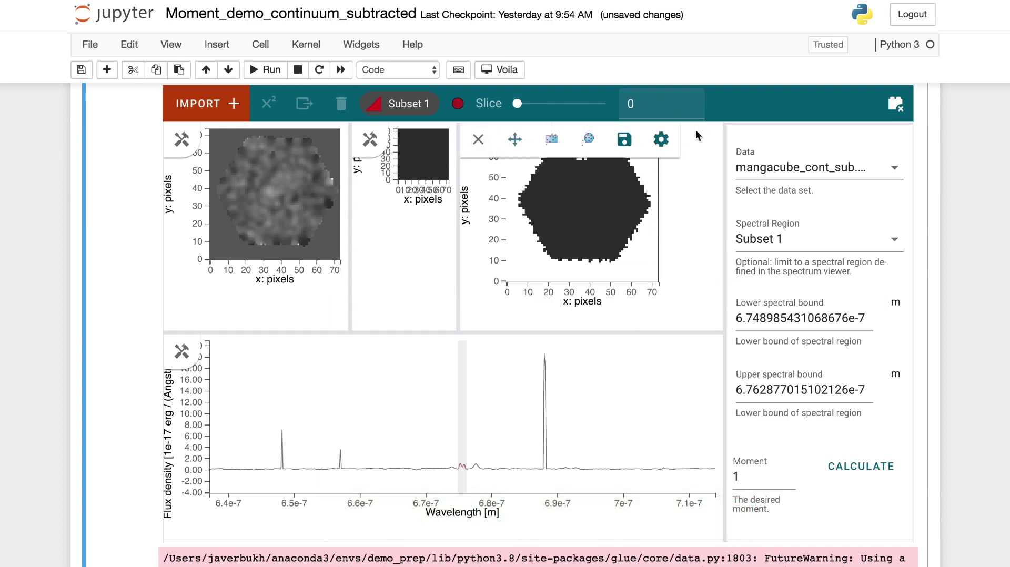
pyautogui.click(667, 152)
pyautogui.click(681, 262)
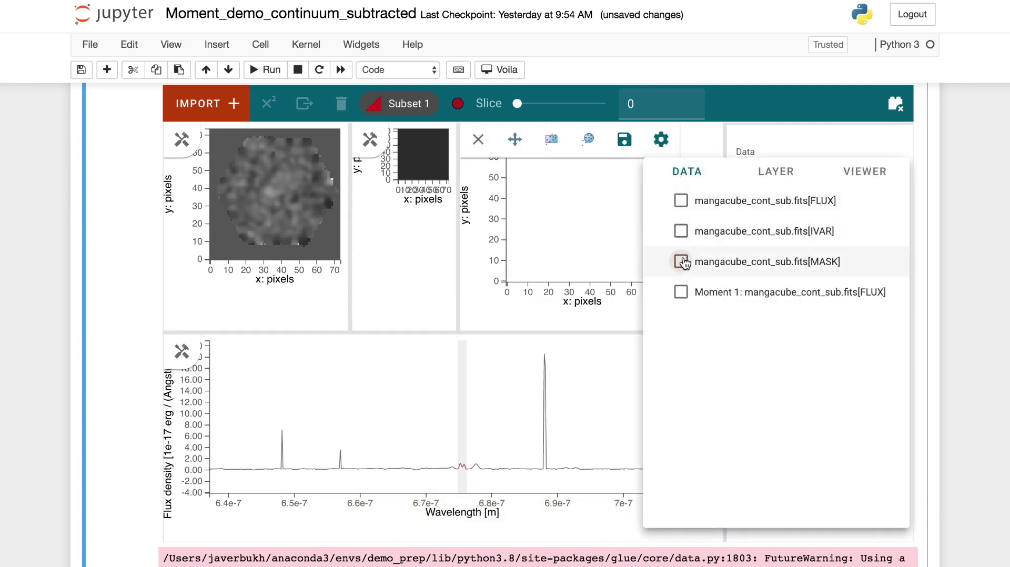
pyautogui.click(681, 293)
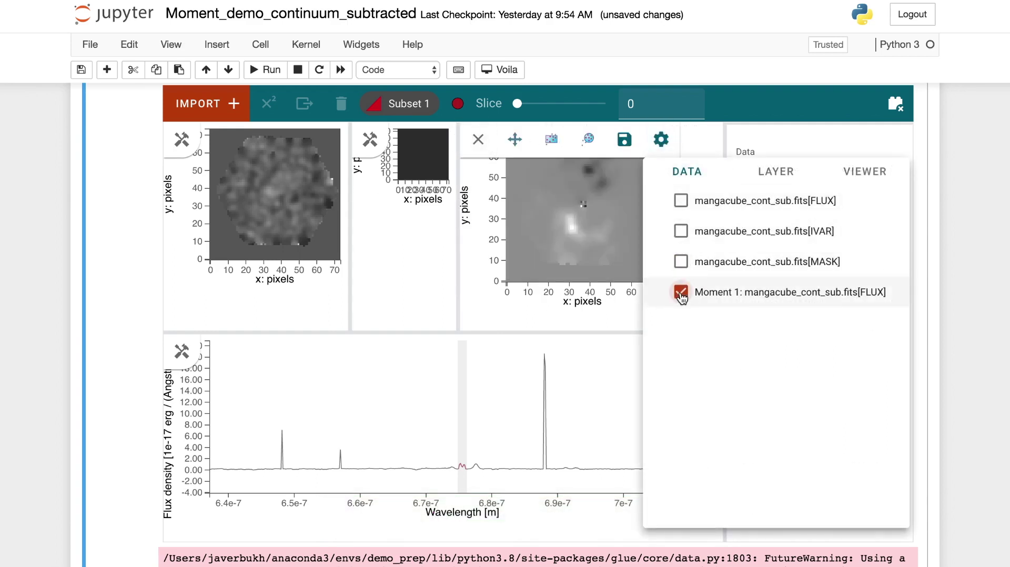
# Apply the Plasma colormap to the Moment 1 map layer
pyautogui.click(773, 174)
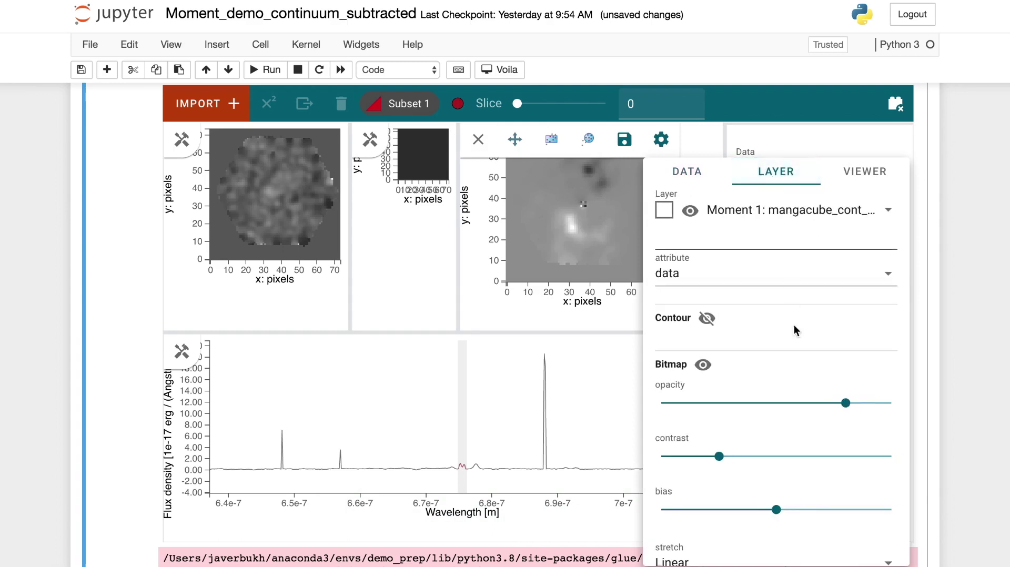
pyautogui.scroll(-5, 796, 337)
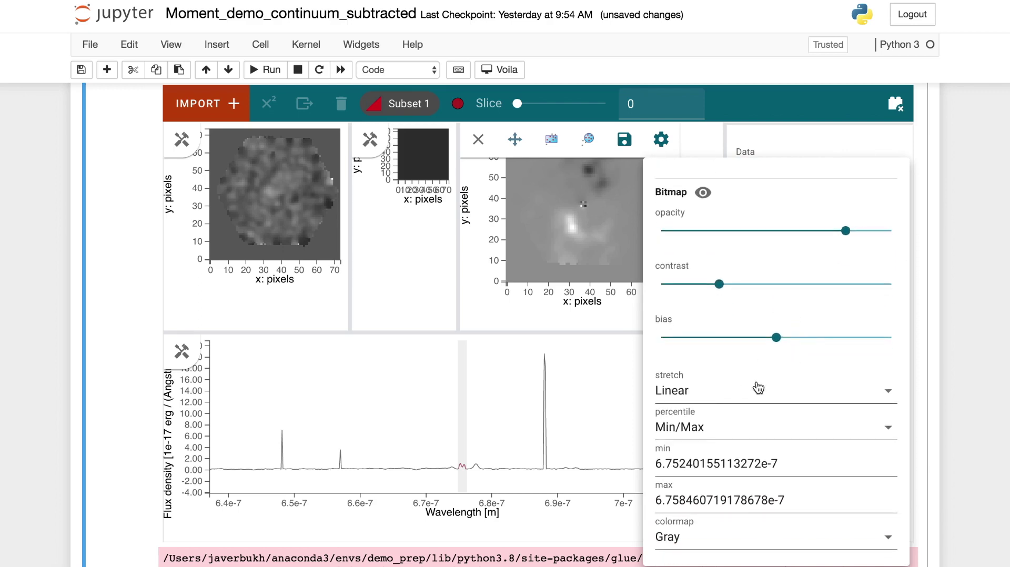
pyautogui.click(789, 538)
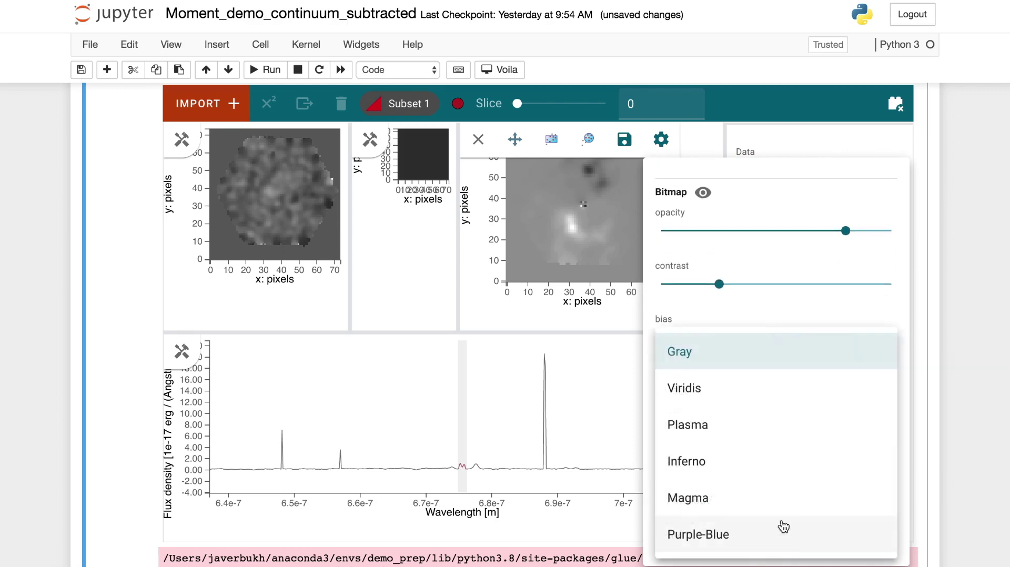
pyautogui.click(762, 440)
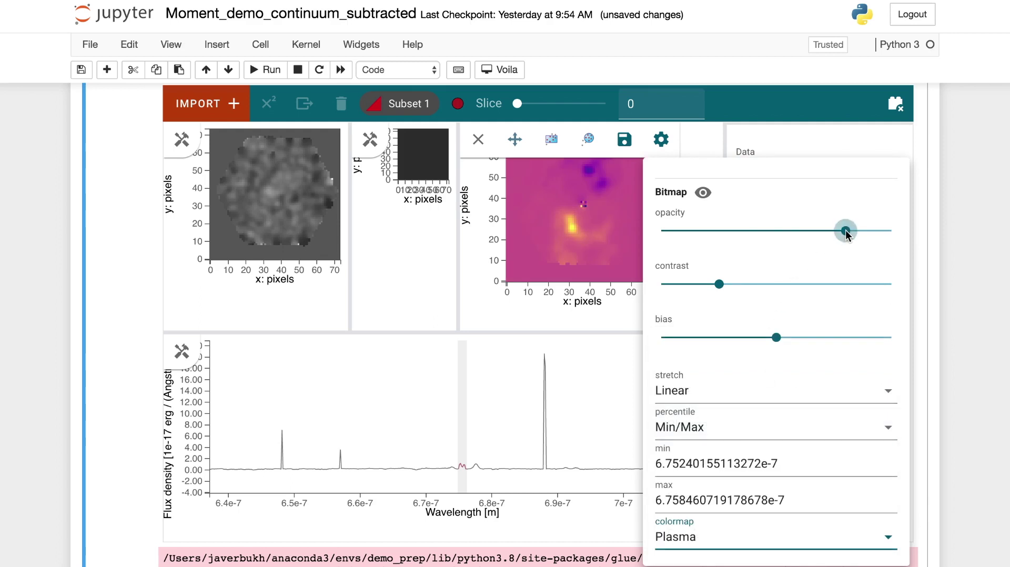
# Lower the map's opacity slightly, raise its contrast and lower its bias
pyautogui.moveTo(845, 230); pyautogui.dragTo(824, 230)
pyautogui.moveTo(719, 284); pyautogui.dragTo(737, 284)
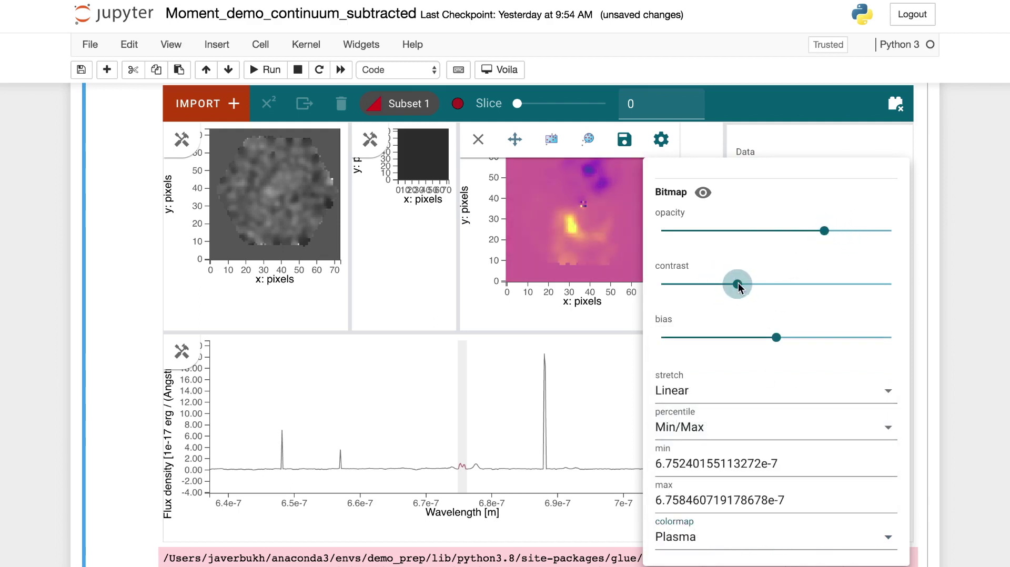
pyautogui.moveTo(775, 337); pyautogui.dragTo(732, 337)
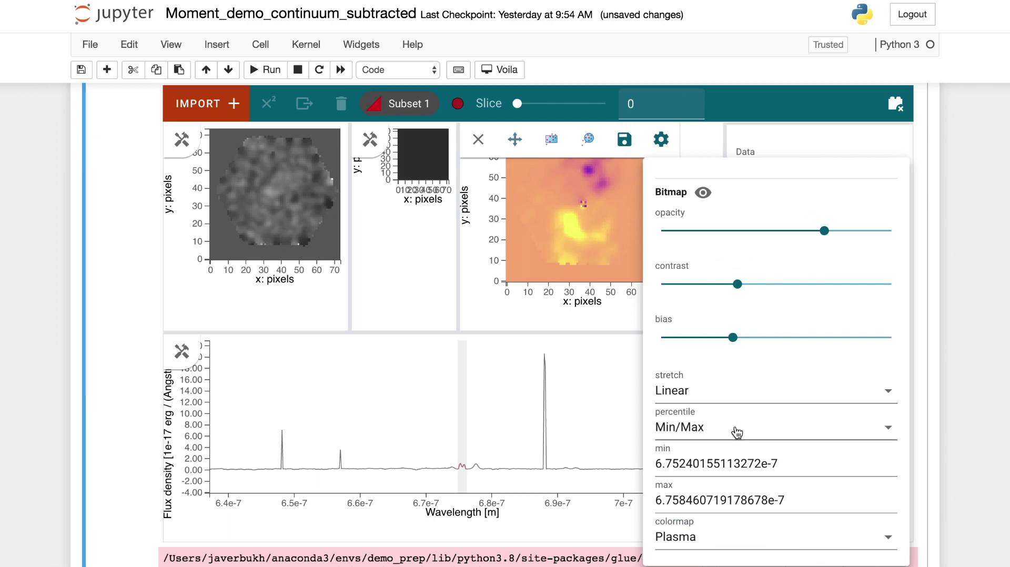